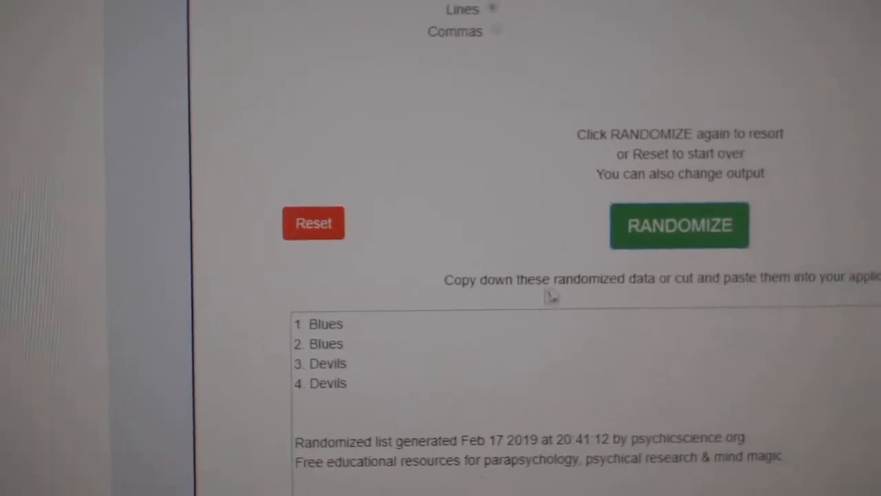
Step: Reshuffle the short Nashville/Tampa test list a few times with RANDOMIZE
{"action": "left_click", "coordinate": [635, 236]}
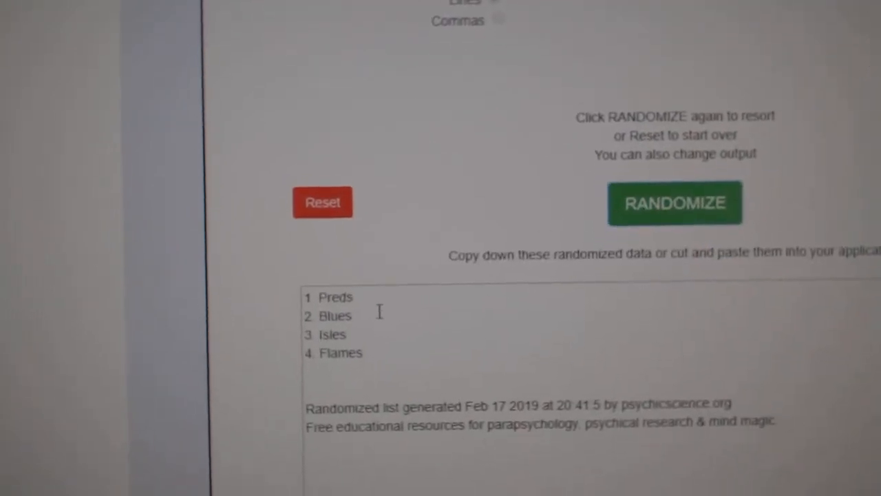
{"action": "left_click", "coordinate": [638, 229]}
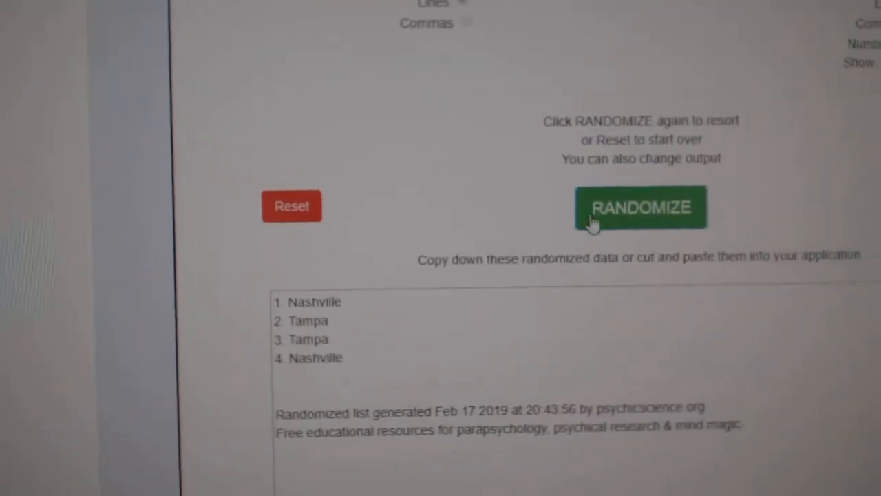
{"action": "left_click", "coordinate": [590, 222]}
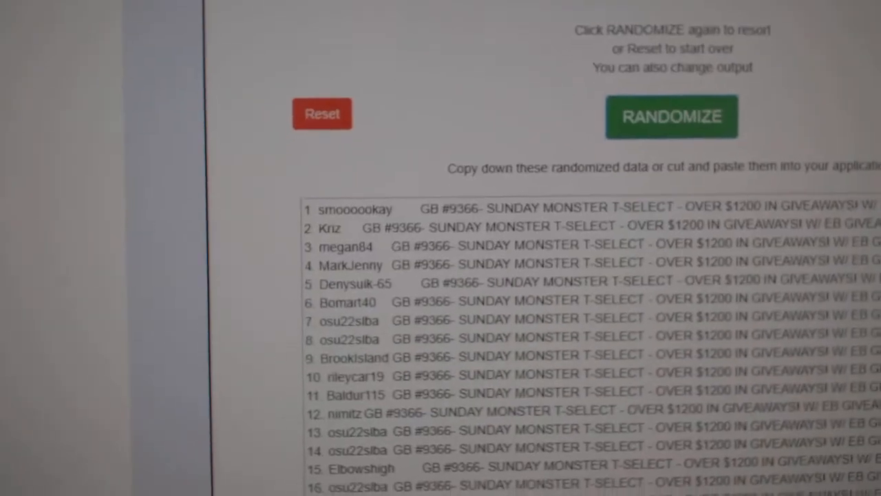
{"action": "scroll", "coordinate": [572, 296], "scroll_direction": "down", "scroll_amount": 5}
{"action": "scroll", "coordinate": [571, 296], "scroll_direction": "up", "scroll_amount": 5}
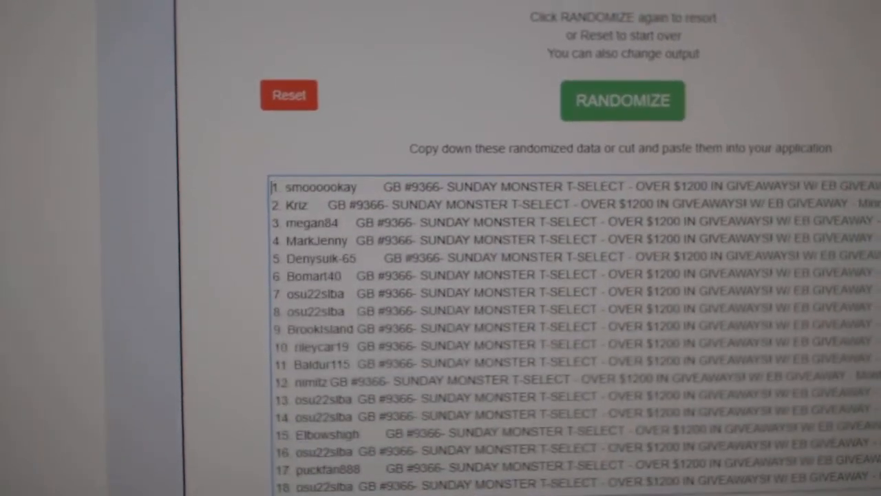
{"action": "left_click", "coordinate": [592, 96]}
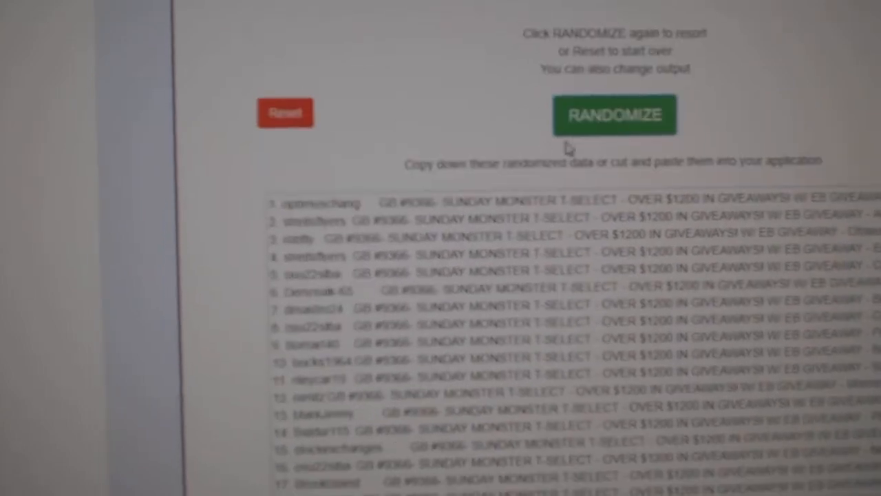
{"action": "left_click", "coordinate": [592, 117]}
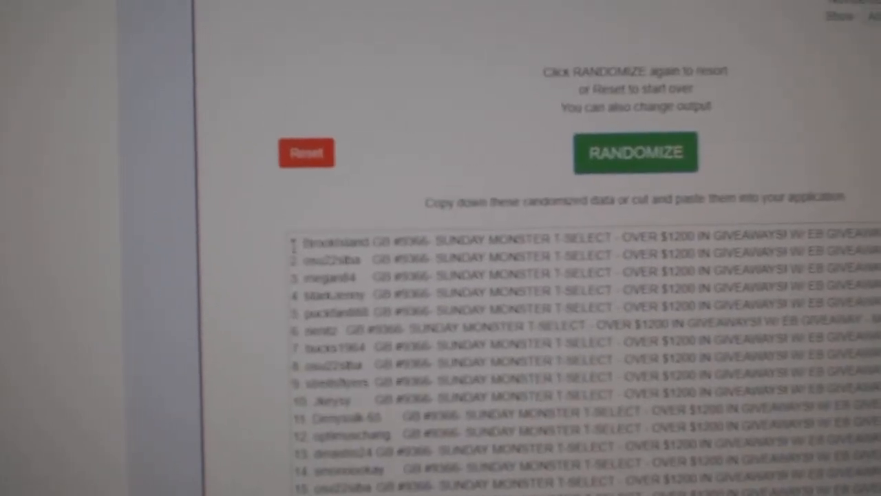
Step: Select the first nine shuffled entrants and copy them as the giveaway winners
{"action": "mouse_move", "coordinate": [305, 207]}
{"action": "left_mouse_down"}
{"action": "mouse_move", "coordinate": [413, 338]}
{"action": "mouse_move", "coordinate": [843, 335]}
{"action": "left_mouse_up"}
{"action": "right_click", "coordinate": [844, 335]}
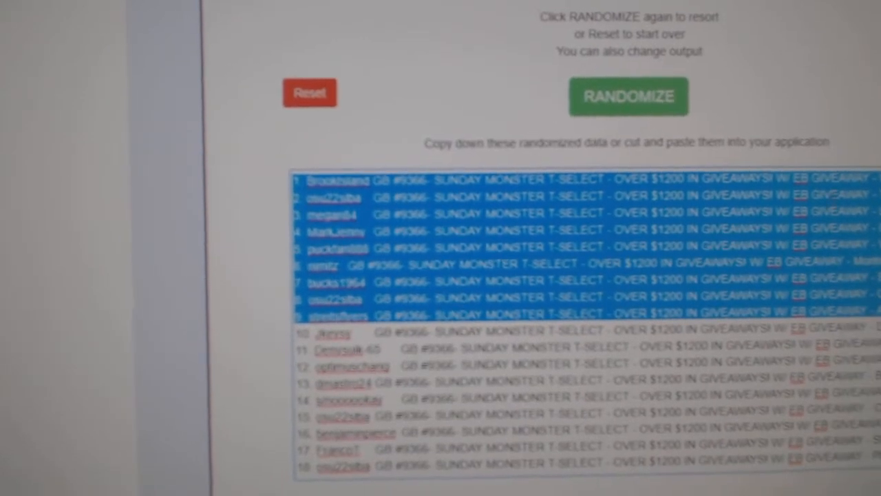